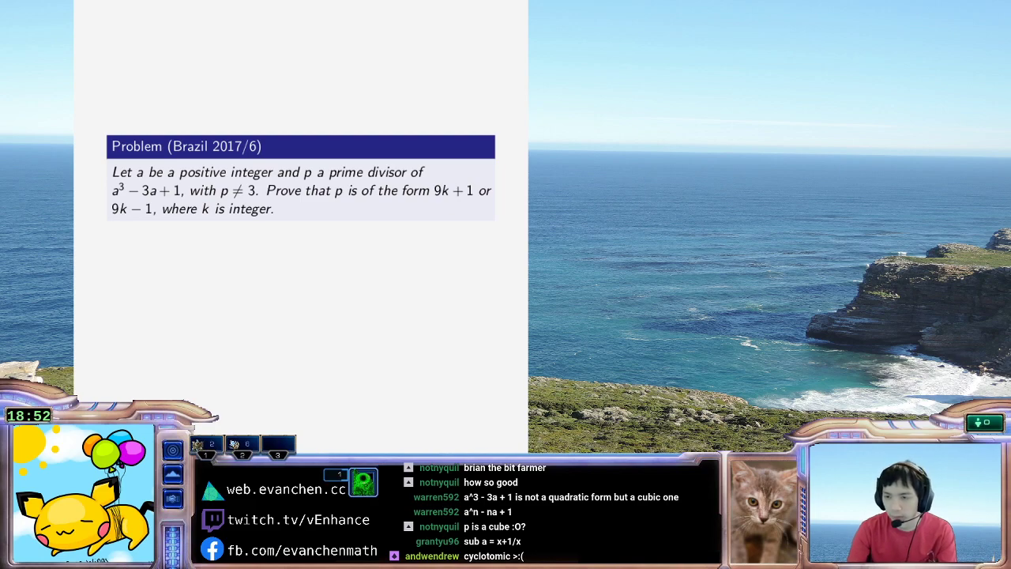
Step: Show the line 'I'm going to work in F_{p^2}' beneath the Brazil 2017/6 problem
key("Right")
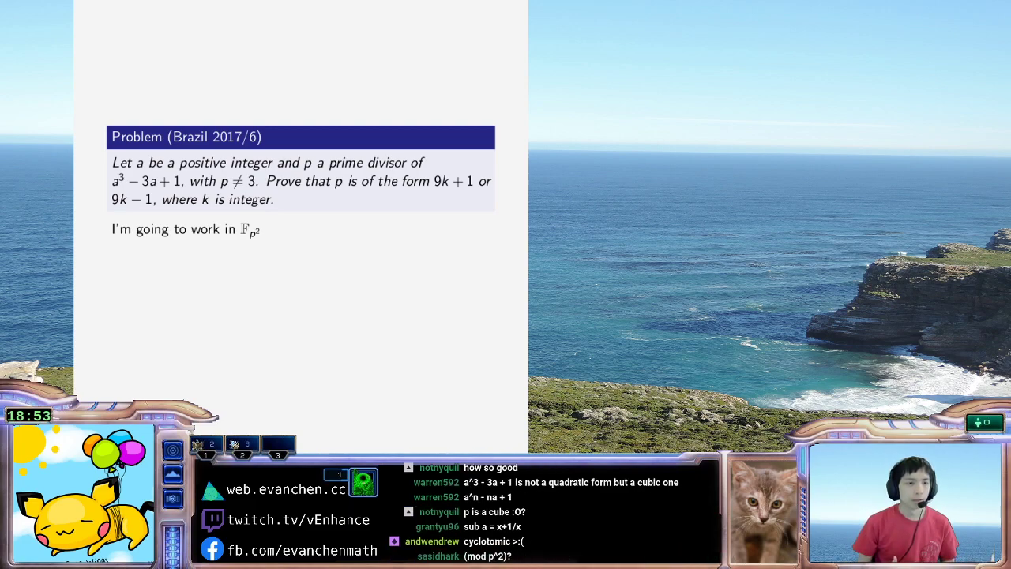
Step: Advance the slide to show 'and show that 9 | p^2 − 1' and 'Let a = x + 1/x'
key("Right")
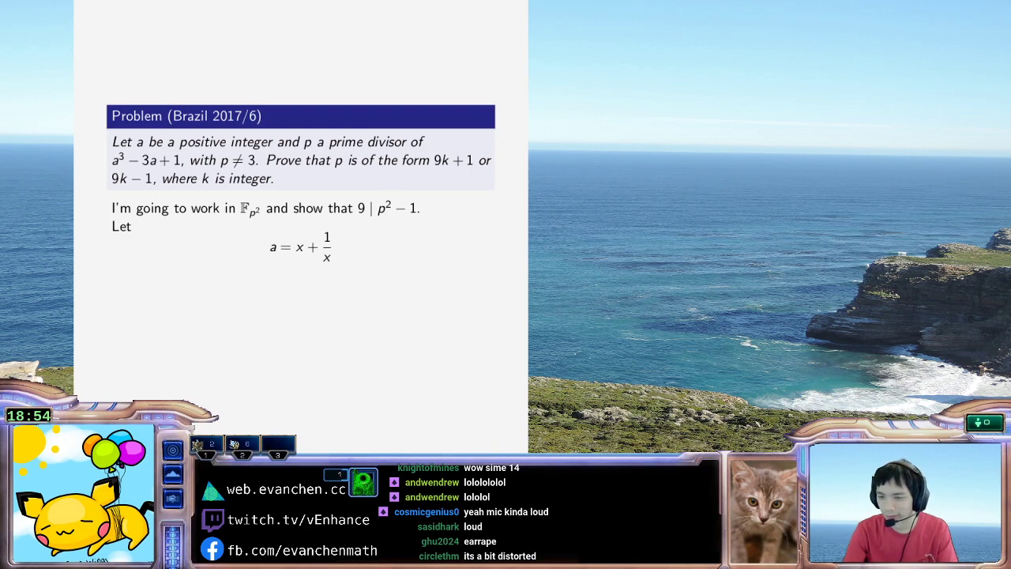
Step: Show (x+1/x)^3 − 3(x+1/x) + 1 = x^3 + x^{-3} + 1, then highlight the problem start and that line
key("Right")
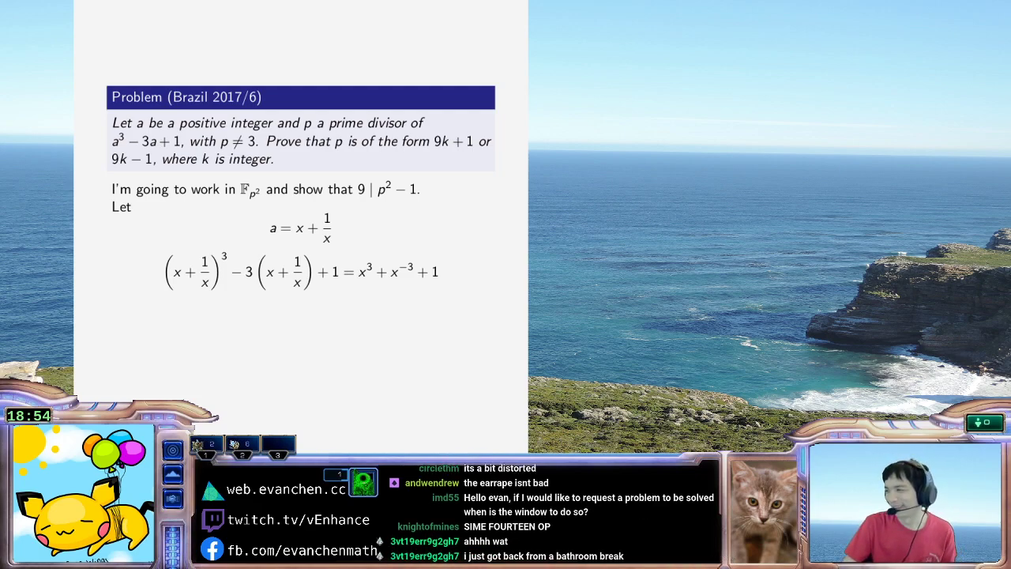
left_click_drag(93, 128, 203, 128)
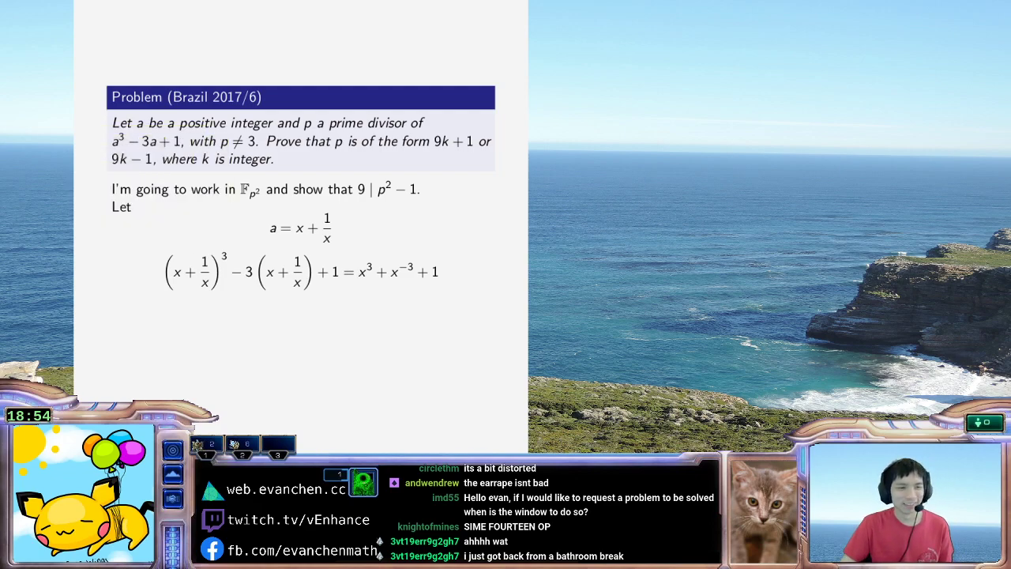
left_click_drag(498, 285, 154, 284)
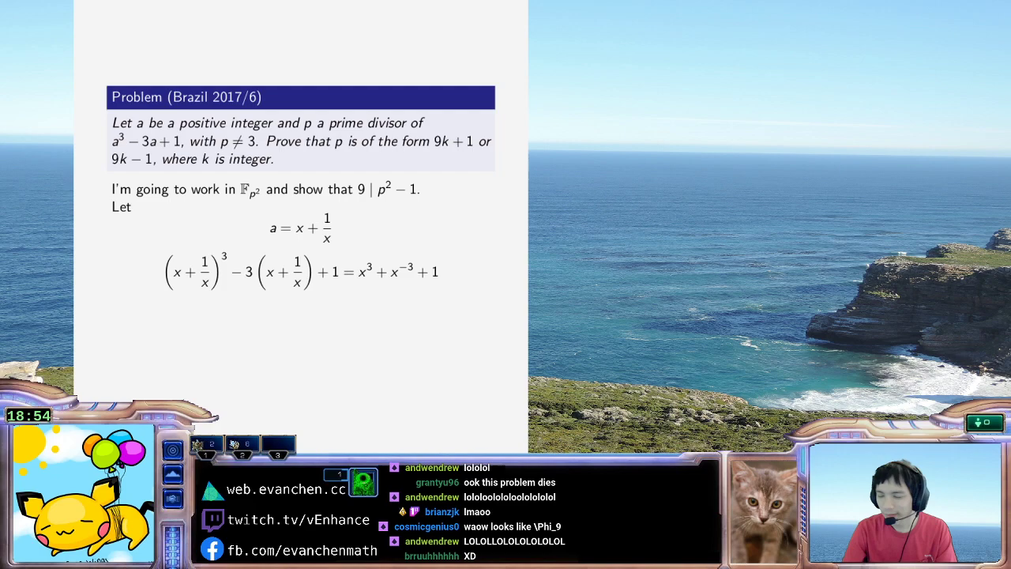
Step: Extend the equation line to end with = Φ₉(x)/x³
key("Right")
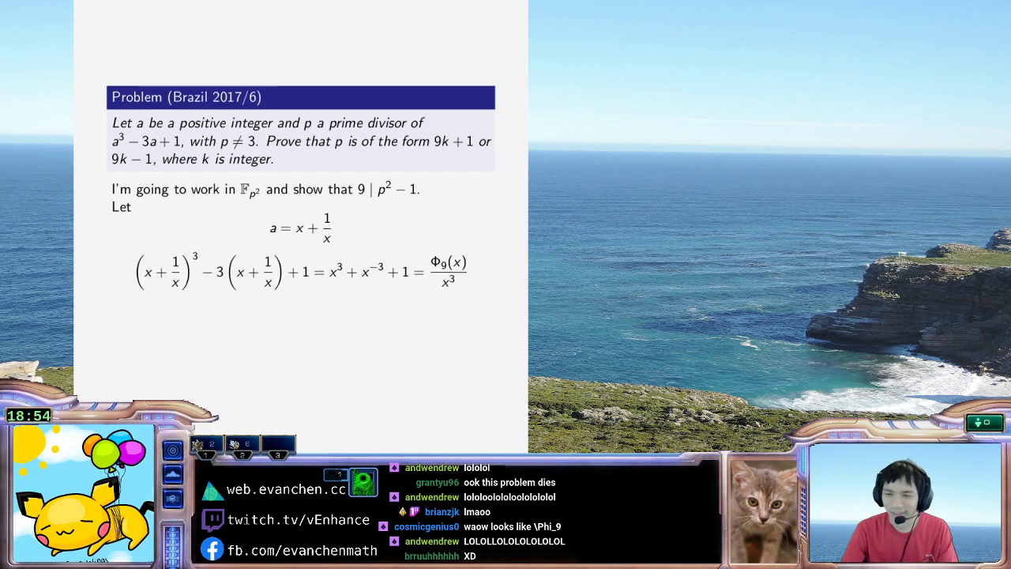